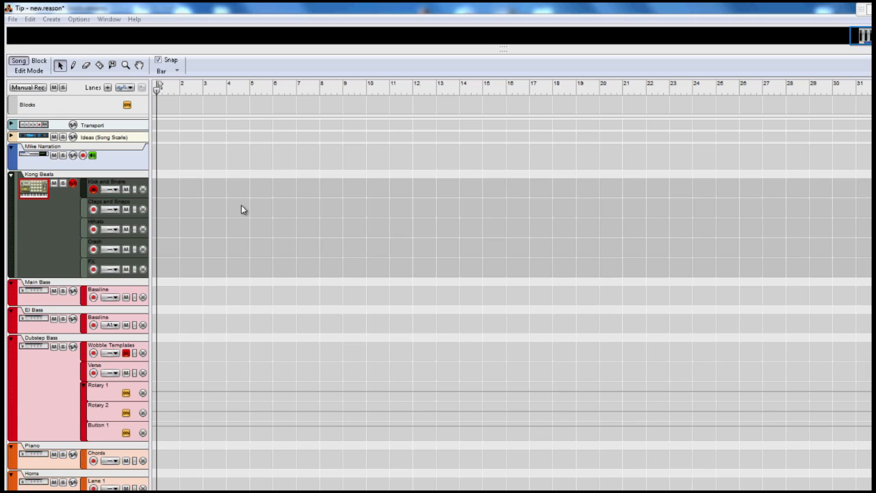
# Step: Switch to block editing, choose Block 1 and rename it Verse
pyautogui.click(41, 64)
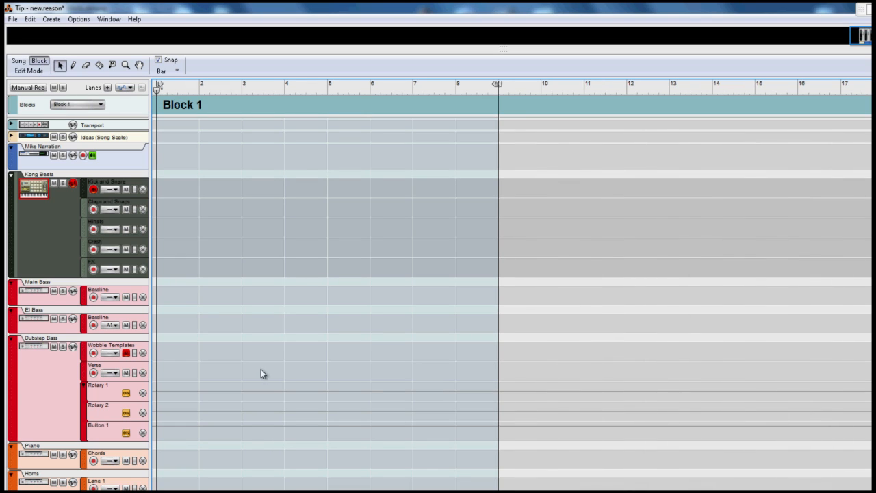
pyautogui.click(79, 106)
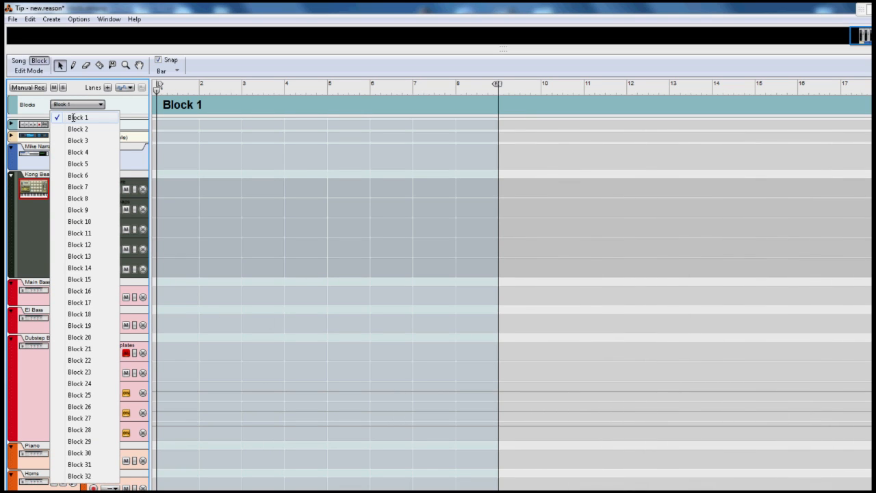
pyautogui.click(74, 118)
pyautogui.doubleClick(205, 107)
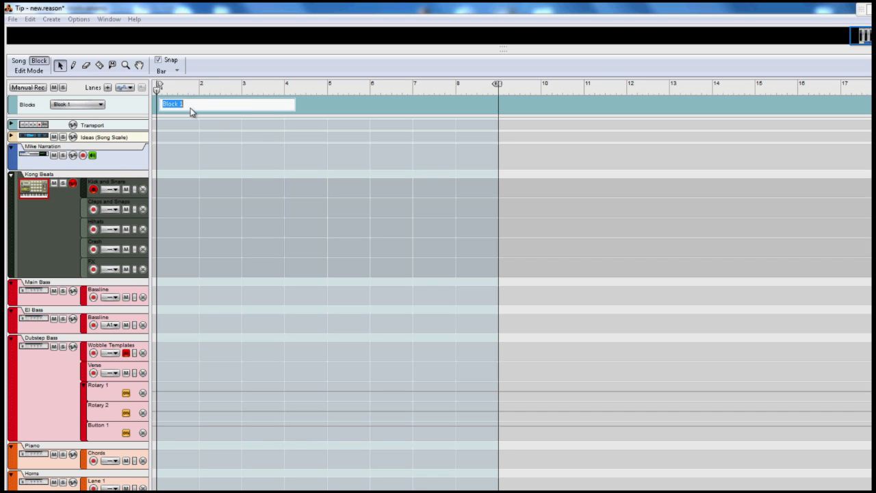
pyautogui.write('Verse')
pyautogui.press('Return')
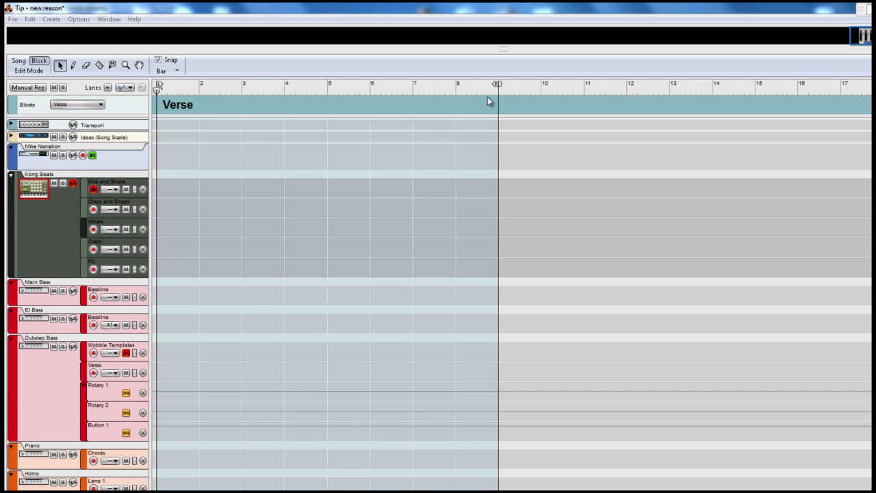
# Step: Play back the drum and bass parts in the Verse block
pyautogui.moveTo(497, 85)
pyautogui.mouseDown()
pyautogui.moveTo(449, 90)
pyautogui.moveTo(497, 85)
pyautogui.mouseUp()
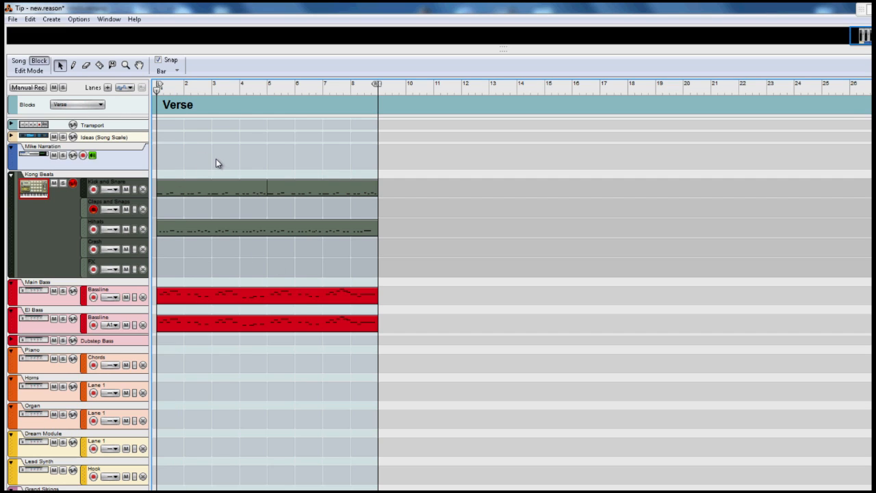
pyautogui.press('space')
# Step: Return to song editing and draw a Verse block clip from bar 1, extending it to 8 bars
pyautogui.click(18, 61)
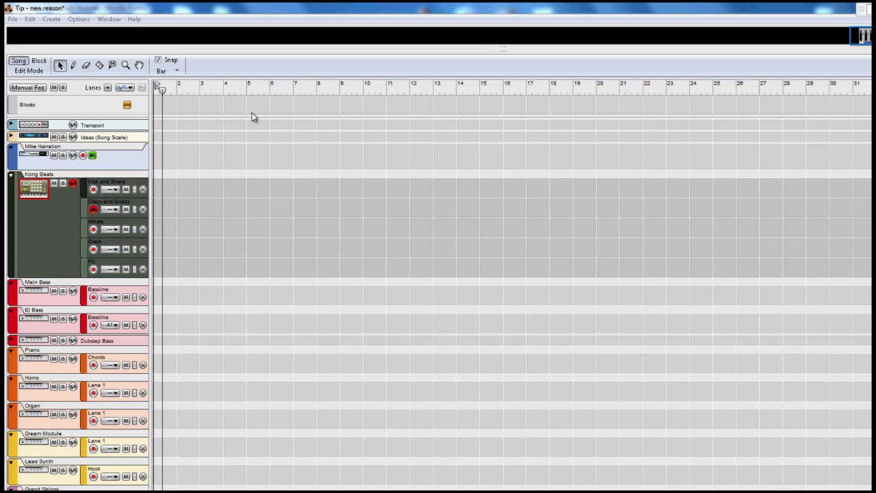
pyautogui.click(73, 65)
pyautogui.click(158, 101)
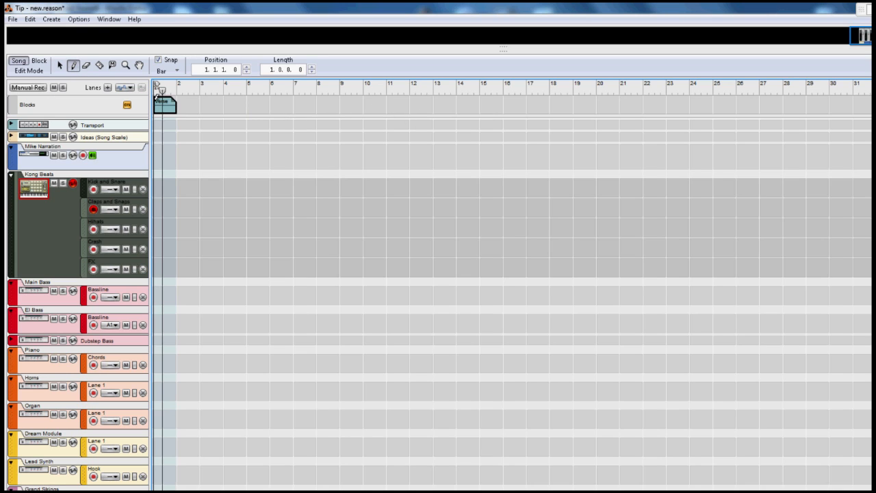
pyautogui.moveTo(164, 103); pyautogui.dragTo(304, 111)
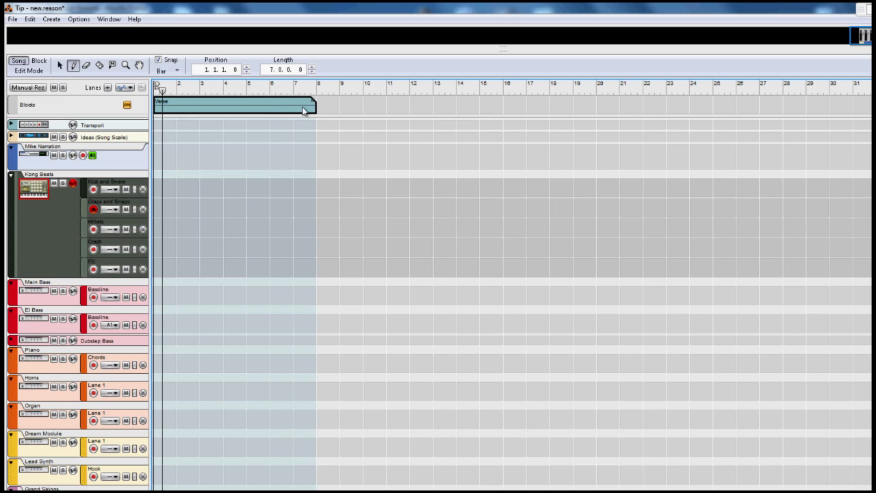
pyautogui.click(60, 65)
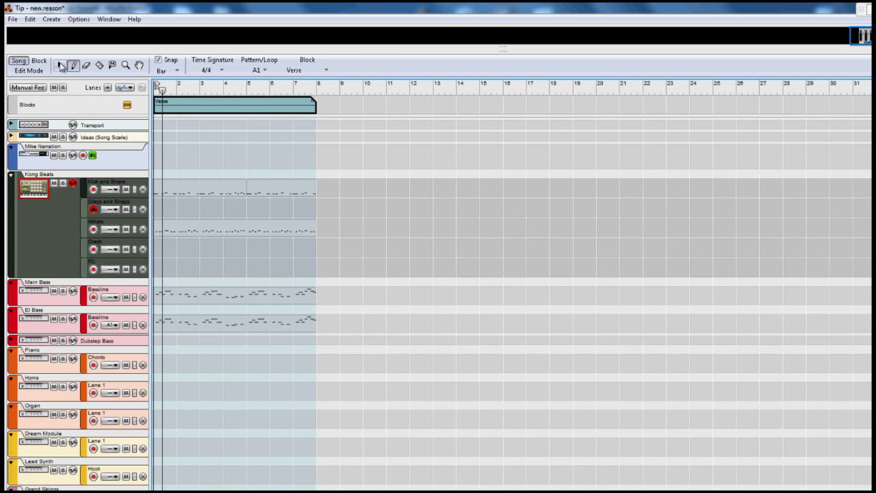
pyautogui.click(337, 163)
pyautogui.moveTo(315, 106); pyautogui.dragTo(344, 105)
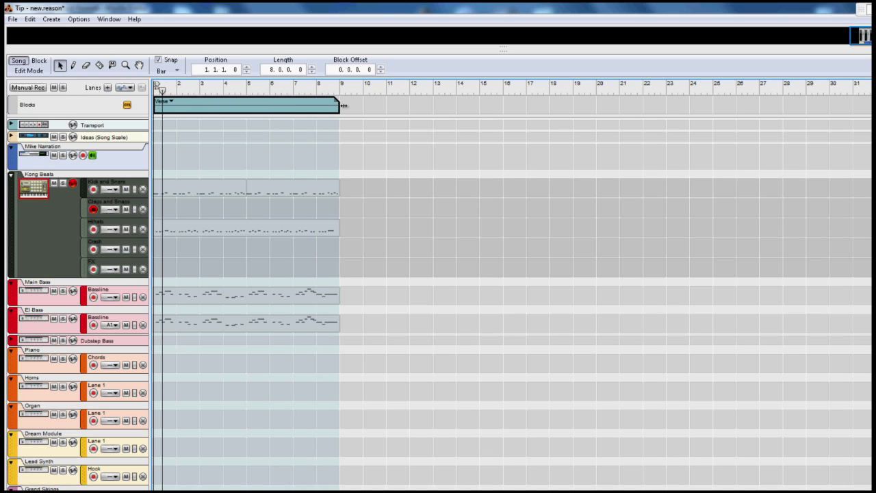
pyautogui.click(381, 151)
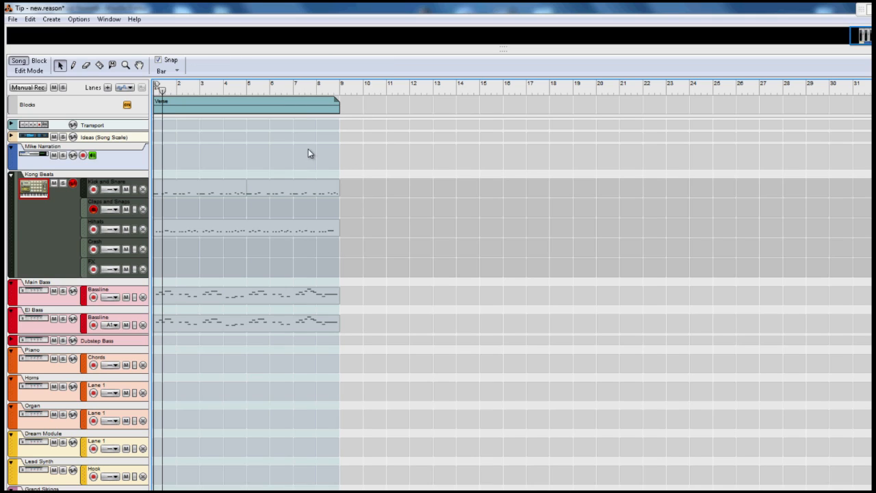
# Step: Switch the block clip's assignment to Block 2 and back to Verse
pyautogui.click(166, 106)
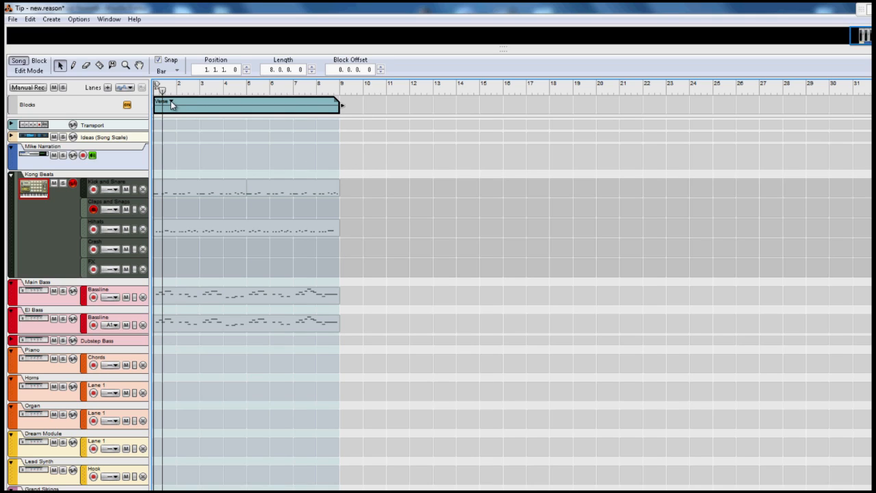
pyautogui.click(171, 103)
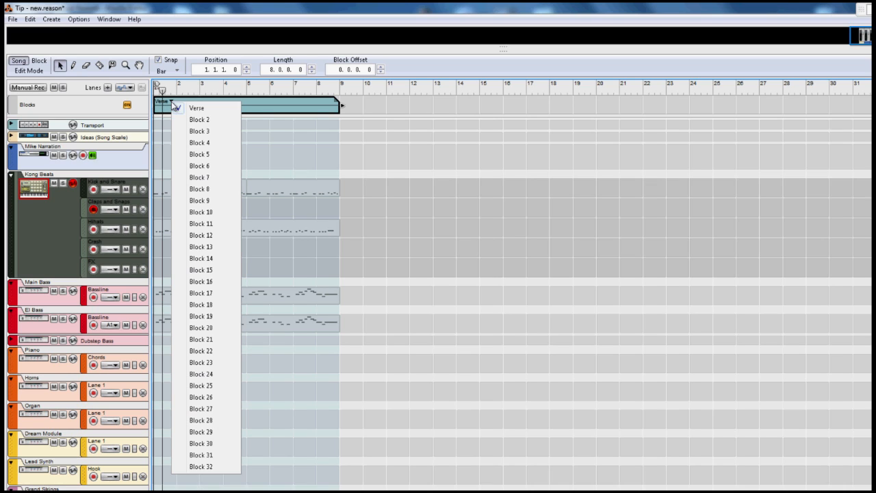
pyautogui.click(198, 128)
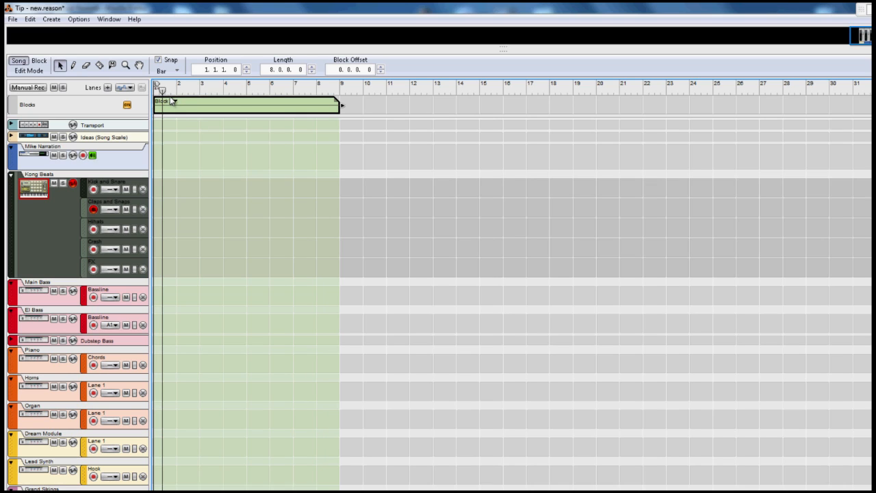
pyautogui.click(172, 102)
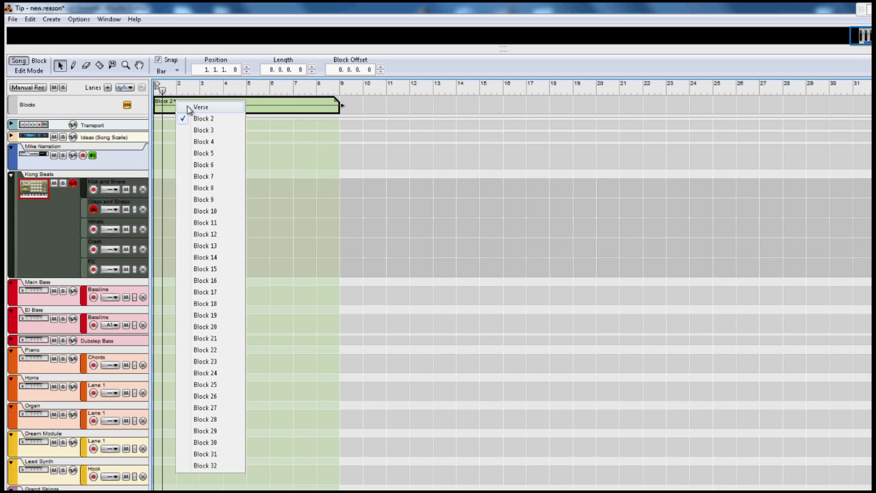
pyautogui.click(188, 107)
pyautogui.click(387, 179)
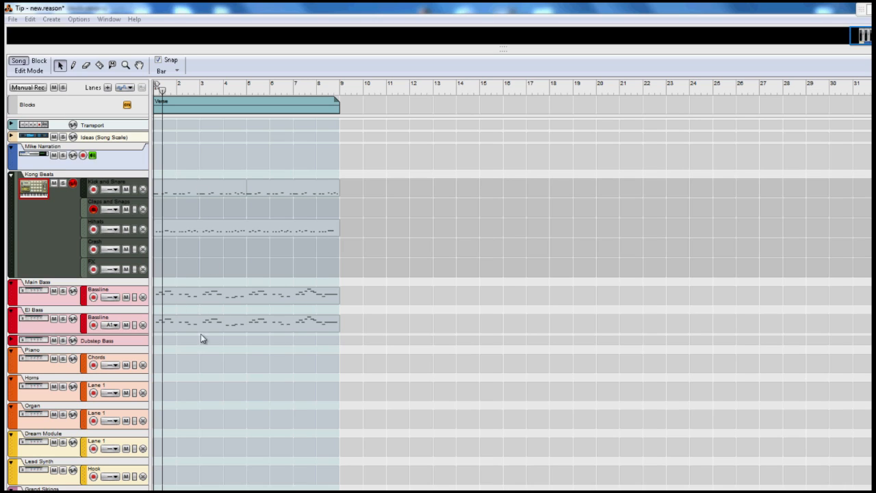
# Step: Stretch the Verse clip to 16 bars to repeat its content, and shorten it back to 8 bars
pyautogui.click(272, 110)
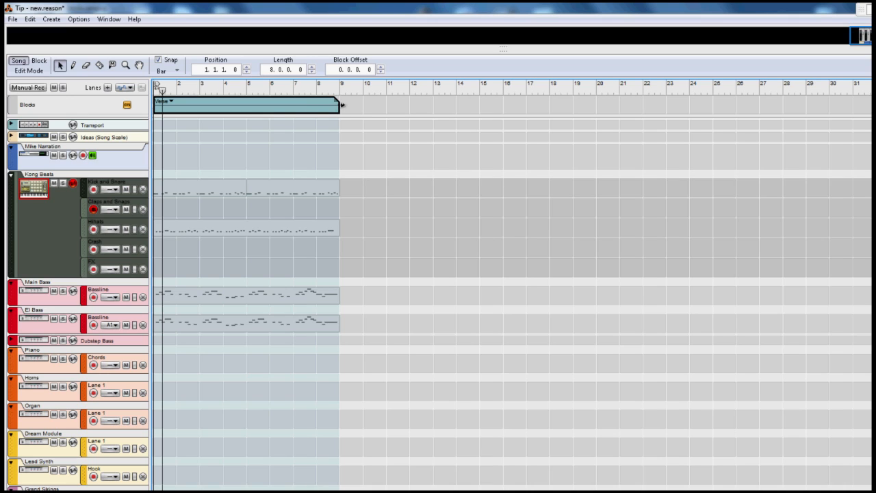
pyautogui.moveTo(340, 105); pyautogui.dragTo(527, 106)
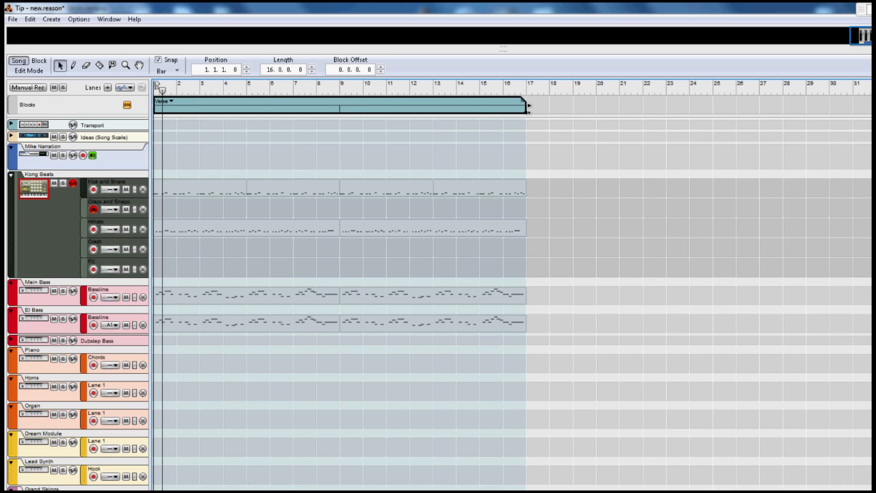
pyautogui.moveTo(527, 106); pyautogui.dragTo(340, 106)
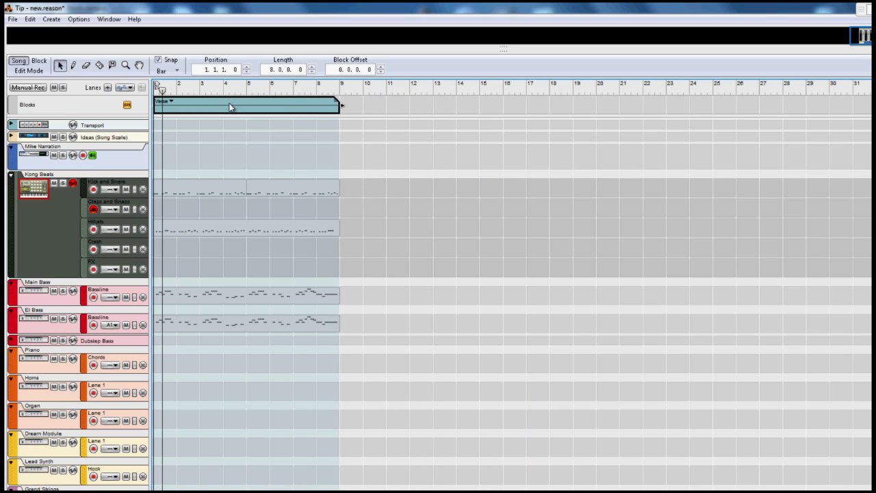
# Step: Copy the Verse clip and paste the copy directly after it at bar 9
pyautogui.hotkey('ctrl', 'c')
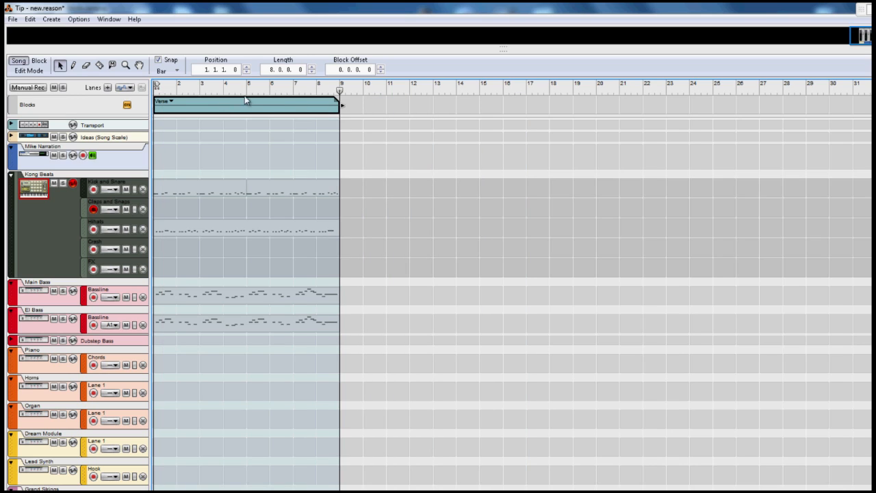
pyautogui.hotkey('ctrl', 'v')
pyautogui.click(687, 221)
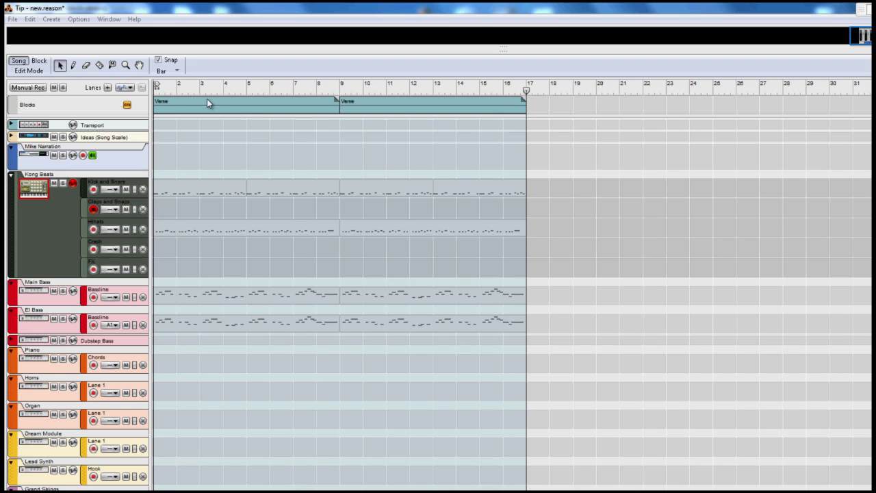
# Step: Move the second Verse clip along the Blocks track to start at bar 23
pyautogui.click(166, 108)
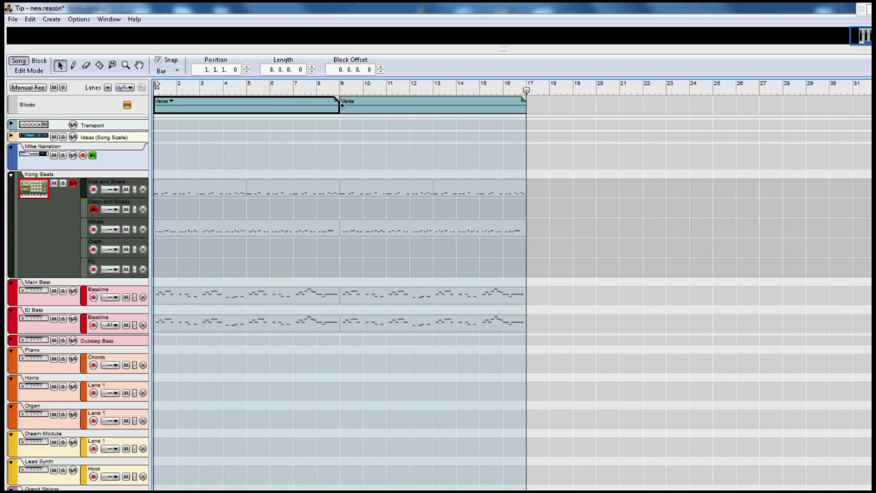
pyautogui.moveTo(372, 112); pyautogui.dragTo(645, 117)
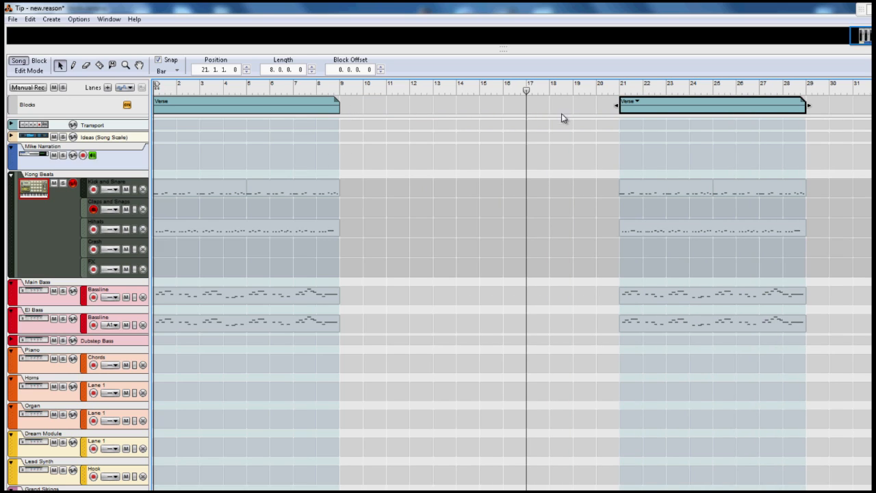
pyautogui.moveTo(661, 117); pyautogui.dragTo(682, 129)
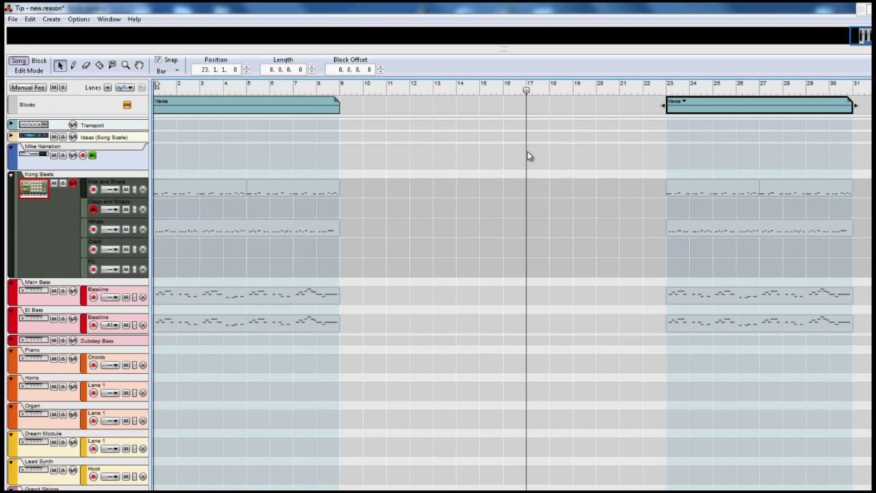
pyautogui.click(445, 180)
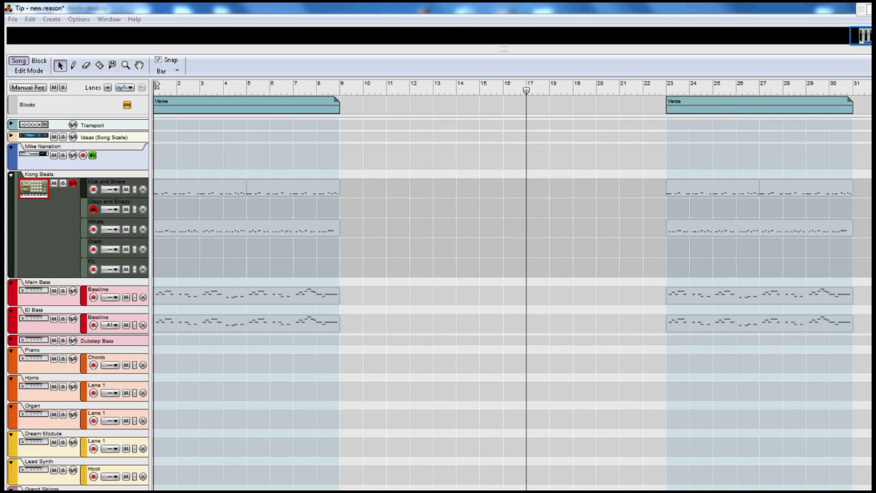
# Step: Record a 5-bar clip from bar 1 in the Hihats lane, overriding the first Verse block's part
pyautogui.scroll(-3, 511, 301)
pyautogui.scroll(3, 225, 358)
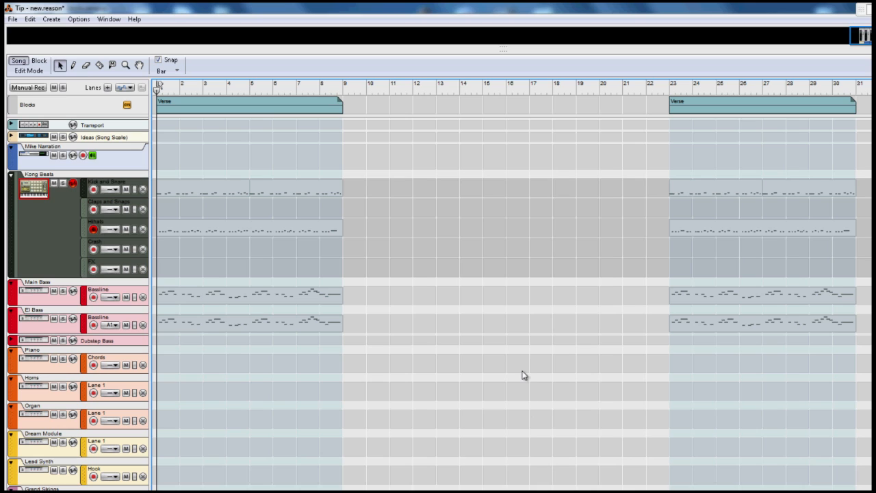
pyautogui.hotkey('ctrl', 'Return')
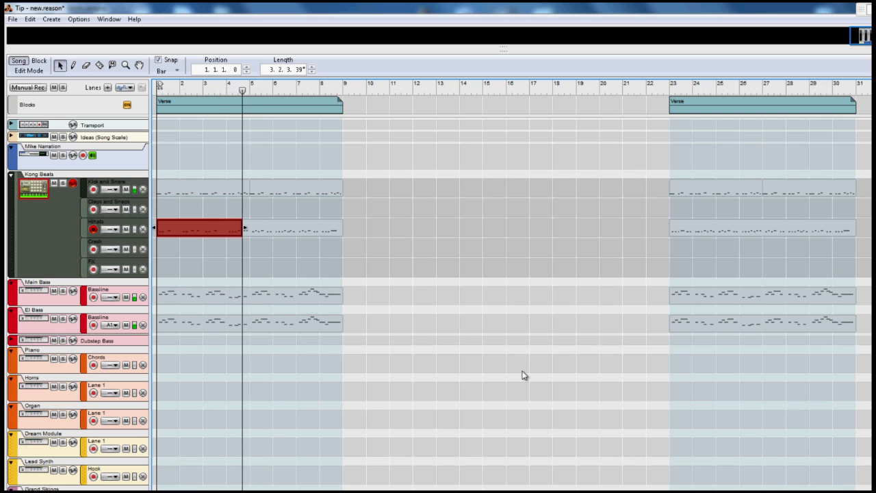
pyautogui.press('space')
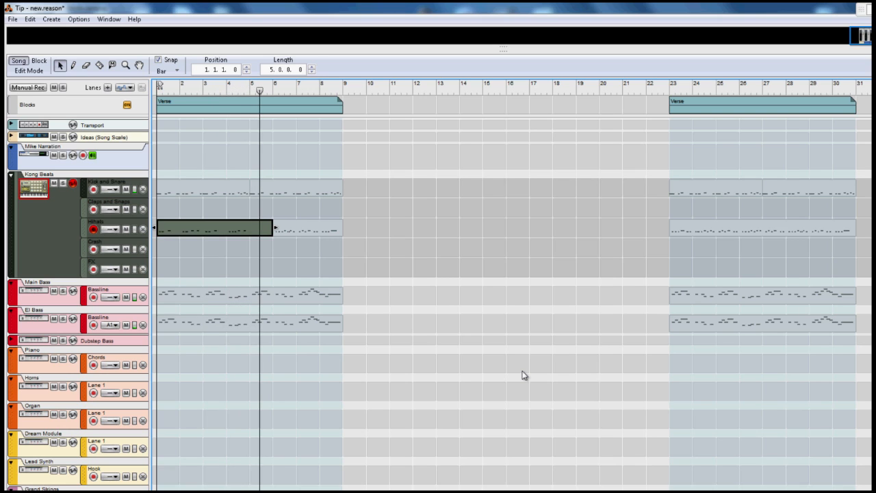
# Step: Shorten the recorded Hihats clip to 4 bars
pyautogui.rightClick(212, 231)
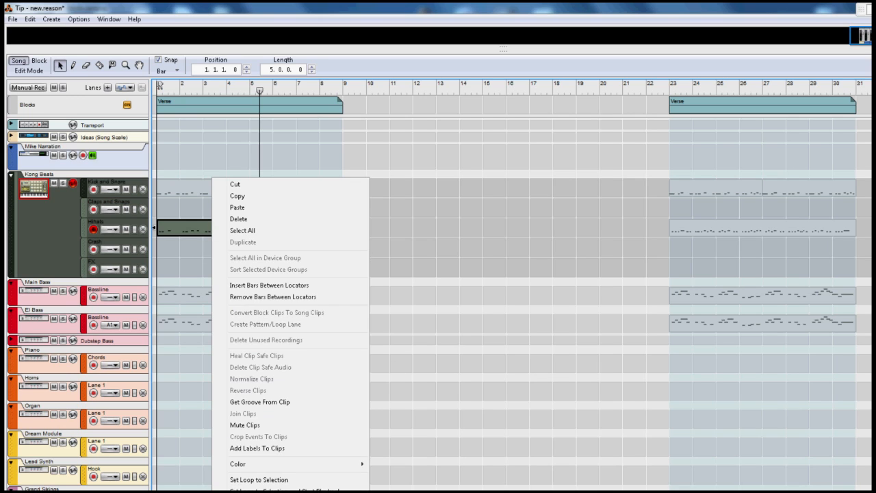
pyautogui.click(290, 414)
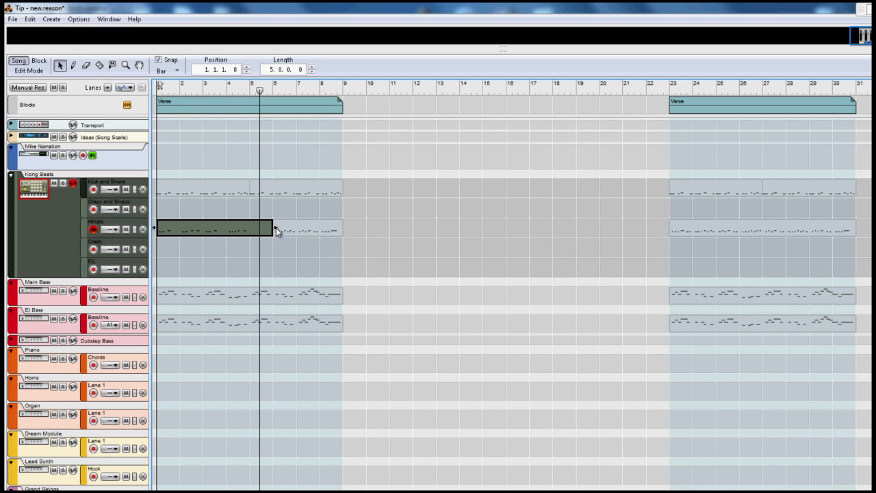
pyautogui.click(232, 255)
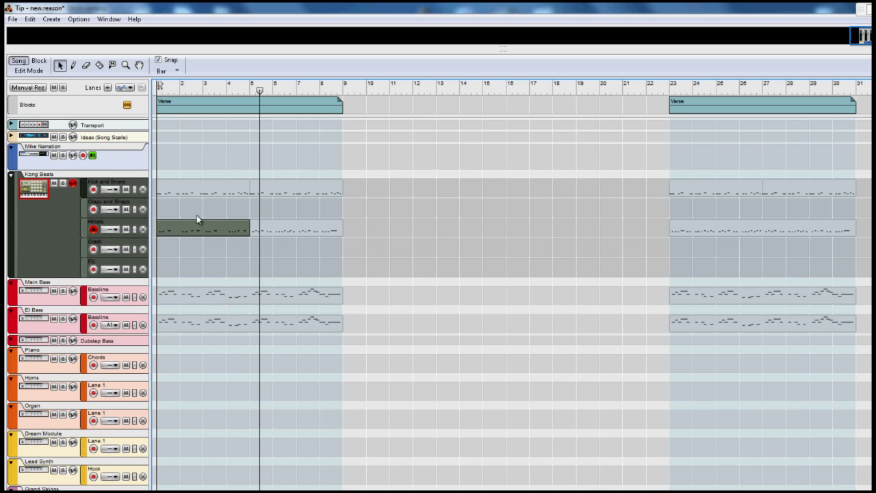
# Step: Move the Hihats clip down to the Crash lane and back to its original lane
pyautogui.moveTo(176, 229); pyautogui.dragTo(166, 249)
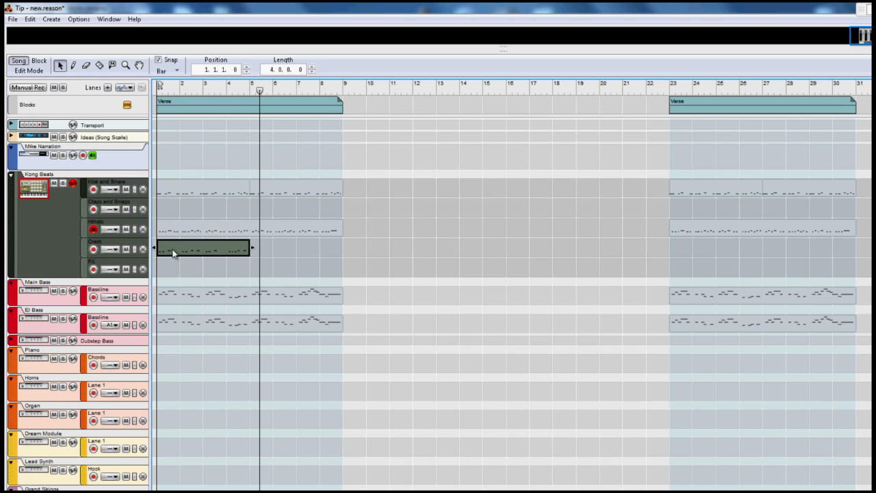
pyautogui.moveTo(173, 253); pyautogui.dragTo(172, 237)
pyautogui.click(226, 259)
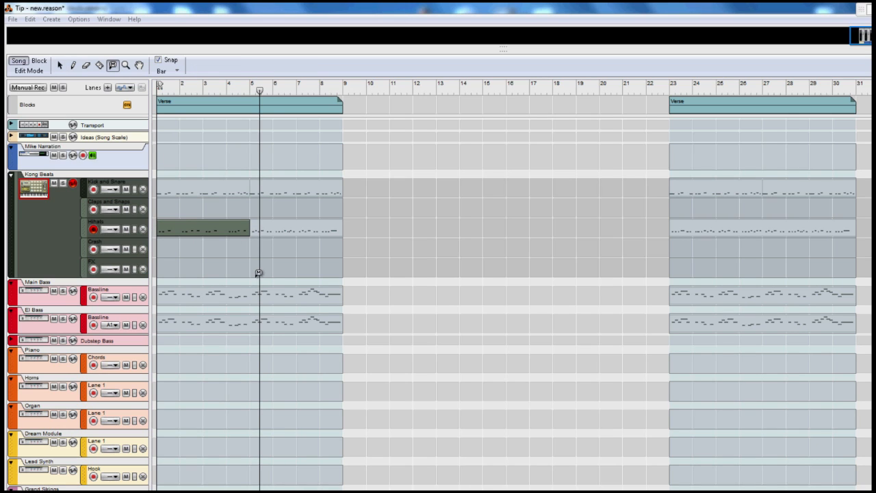
# Step: Mute the Kick and Snare lane within the first Verse block using the Mute tool
pyautogui.click(114, 65)
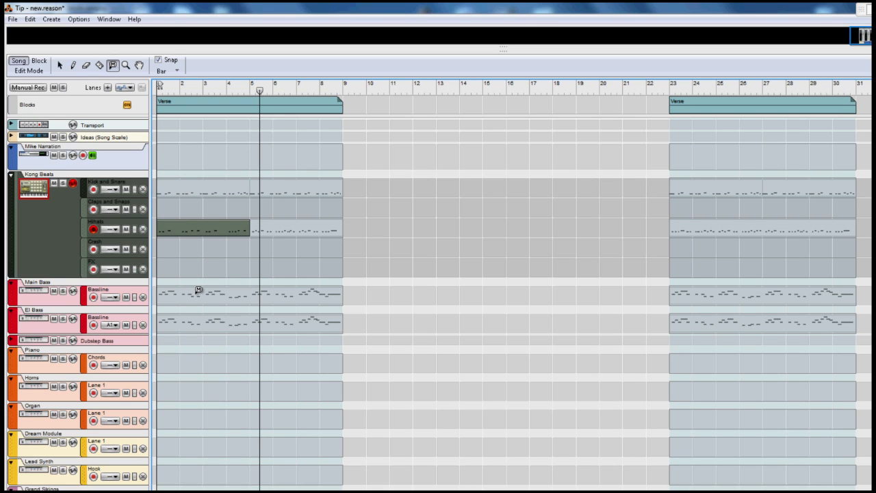
pyautogui.click(187, 186)
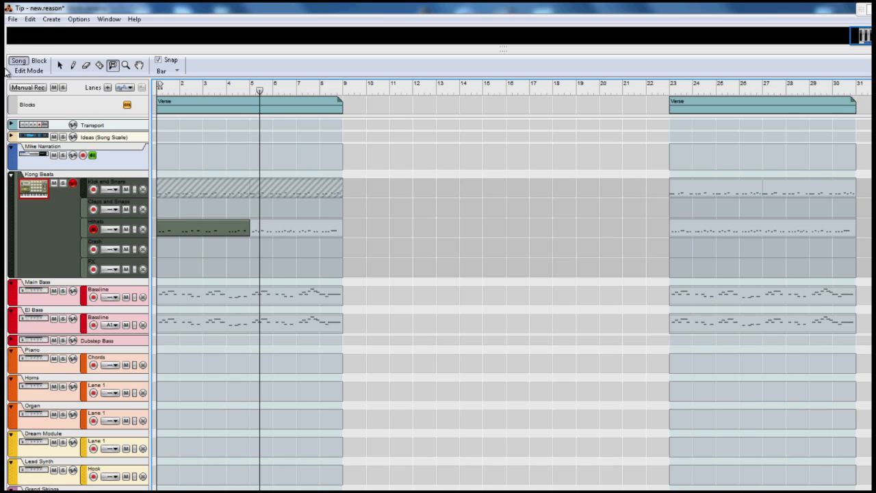
# Step: Undo the Kick and Snare mute in the first Verse block and draw an empty one-bar clip at bar 1 of that lane
pyautogui.click(30, 19)
pyautogui.click(54, 31)
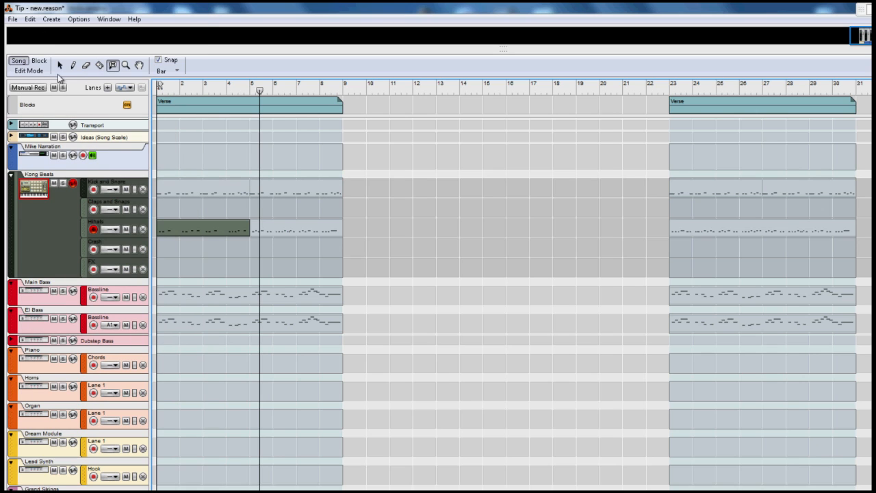
pyautogui.click(74, 65)
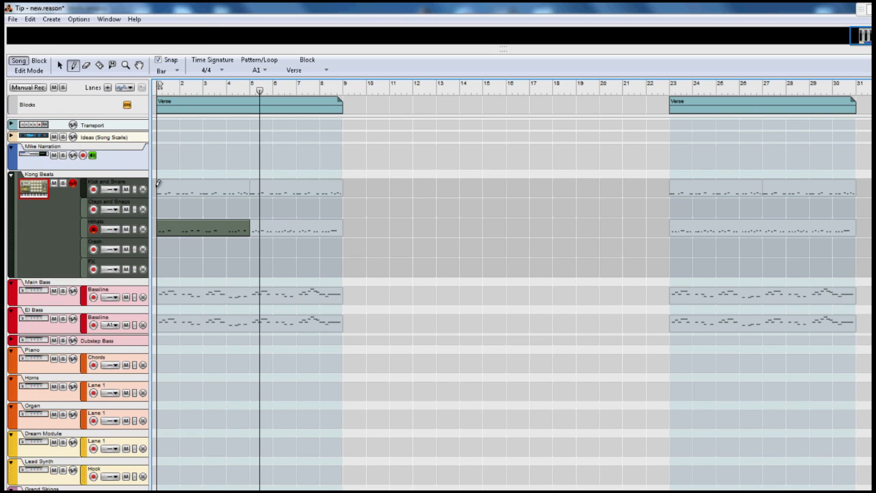
pyautogui.moveTo(159, 183); pyautogui.dragTo(173, 197)
# Step: Move the empty Kick and Snare clip to bar 2 and view its contents in Edit Mode before returning to the arrangement
pyautogui.click(59, 65)
pyautogui.click(164, 191)
pyautogui.moveTo(162, 192); pyautogui.dragTo(198, 195)
pyautogui.doubleClick(187, 190)
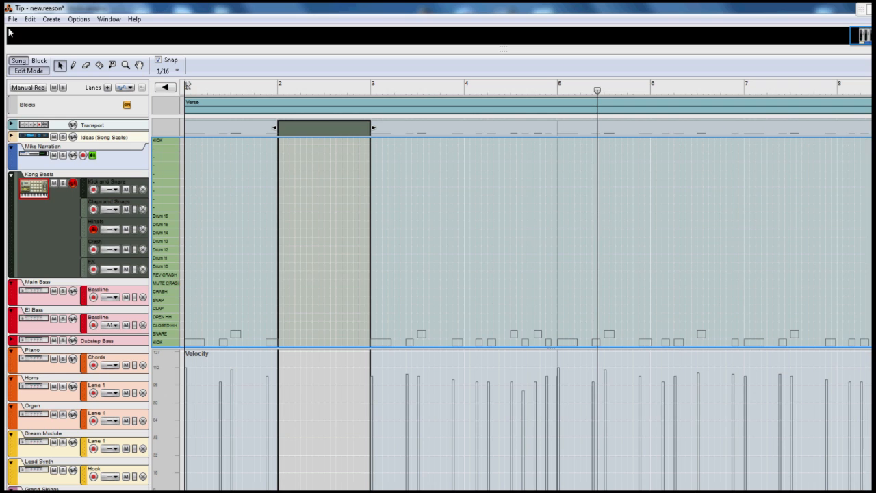
pyautogui.click(19, 70)
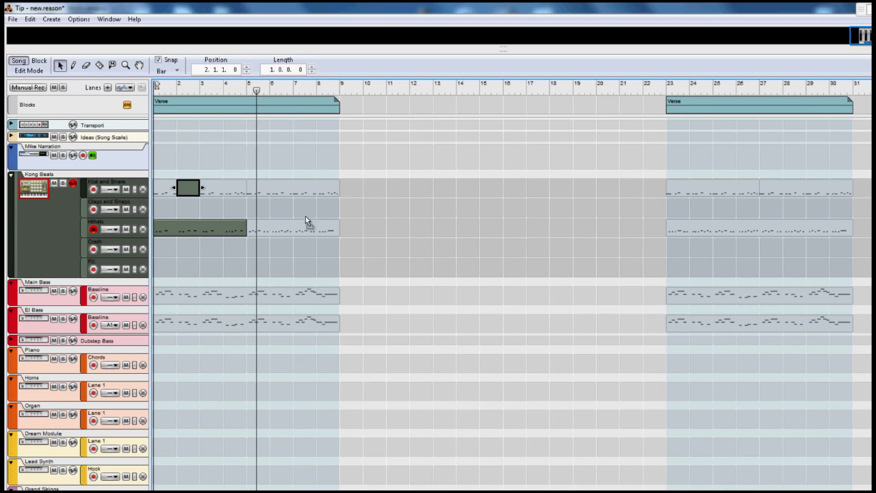
# Step: Move the empty Kick and Snare clip back to bar 1 and play the song from the start
pyautogui.click(152, 126)
pyautogui.moveTo(194, 189); pyautogui.dragTo(156, 184)
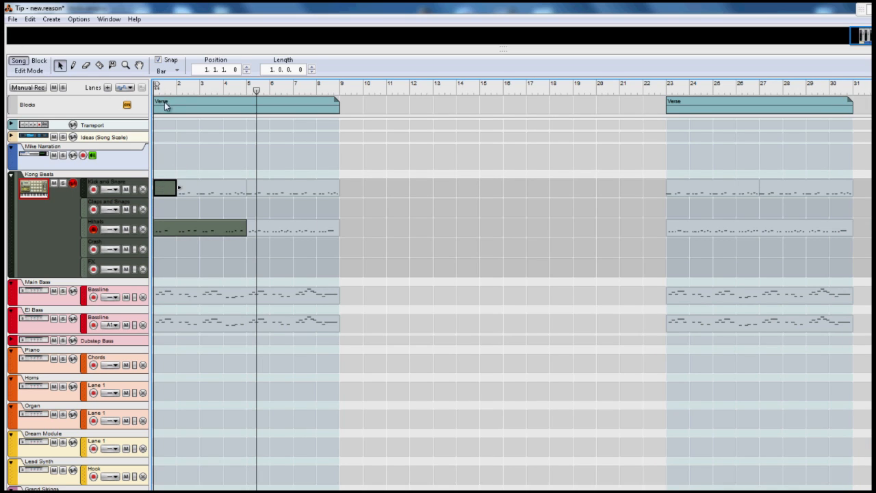
pyautogui.moveTo(160, 90); pyautogui.dragTo(121, 97)
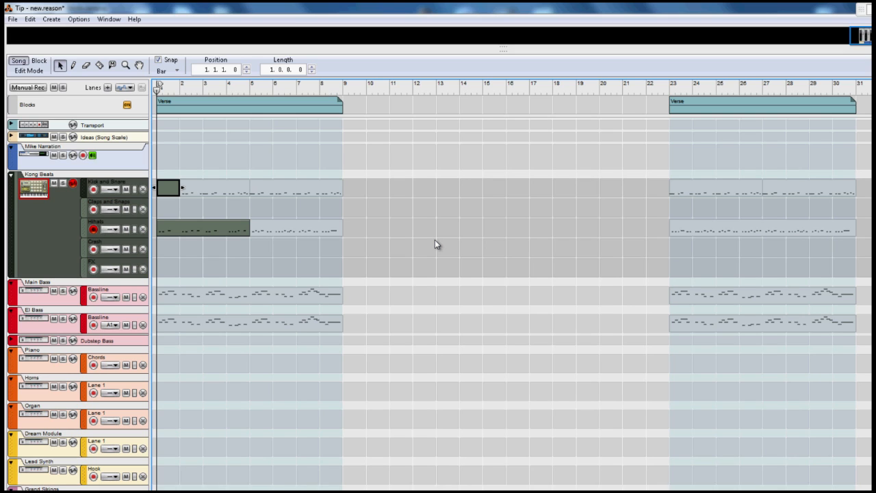
pyautogui.press('space')
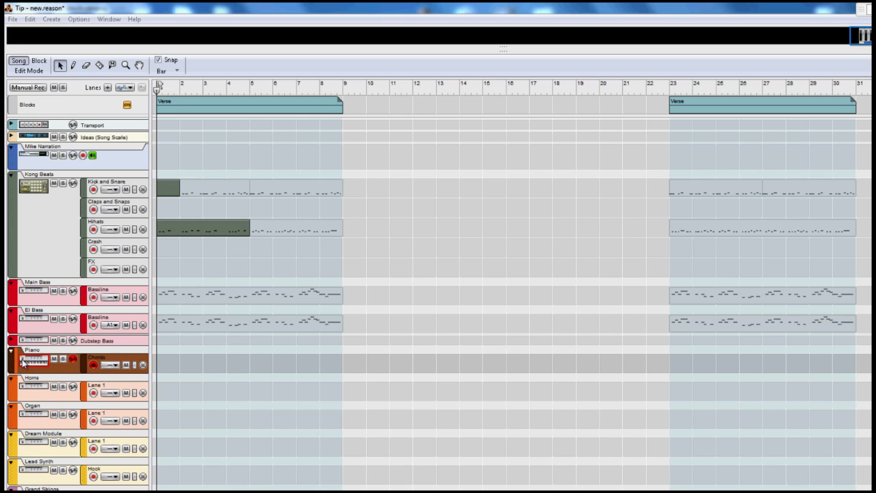
# Step: Record a 5-bar clip from bar 1 in the Piano track's Chords lane over the first Verse block
pyautogui.hotkey('alt', 'Tab')
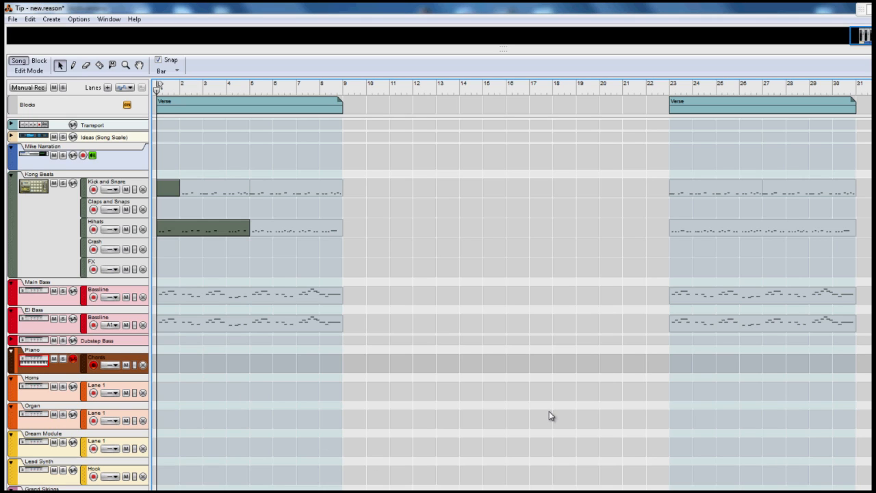
pyautogui.hotkey('ctrl', 'Return')
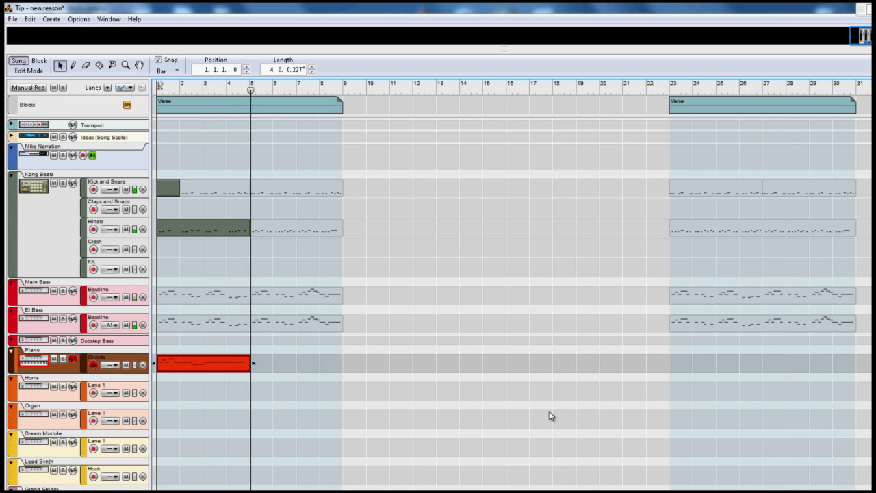
pyautogui.press('space')
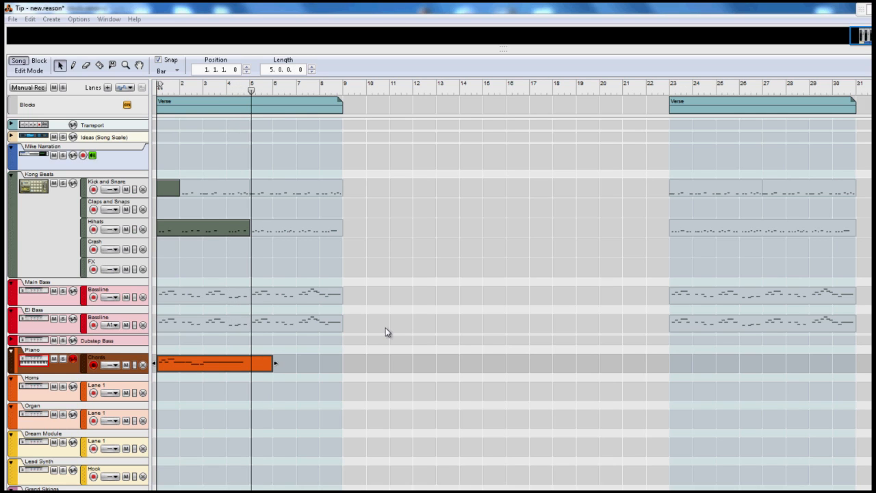
# Step: Delete the Kick and Snare clip at bars 5 to 8 inside the Verse block and return to the song arrangement
pyautogui.click(41, 62)
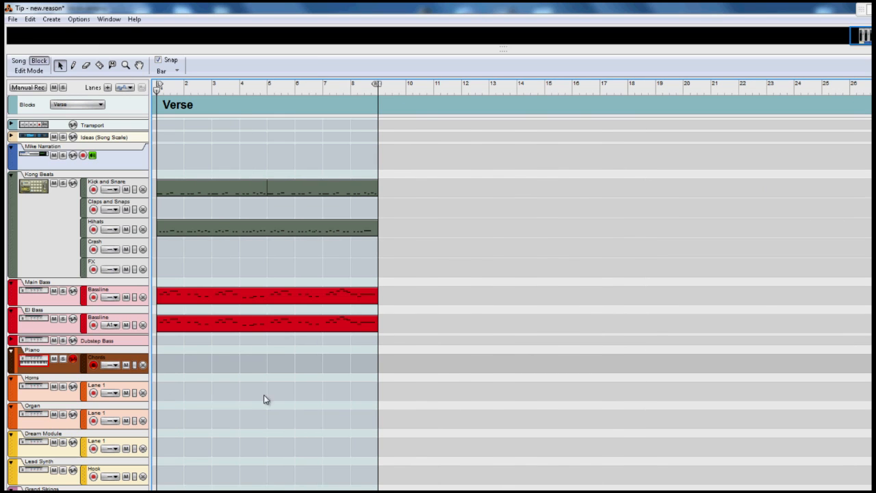
pyautogui.click(19, 61)
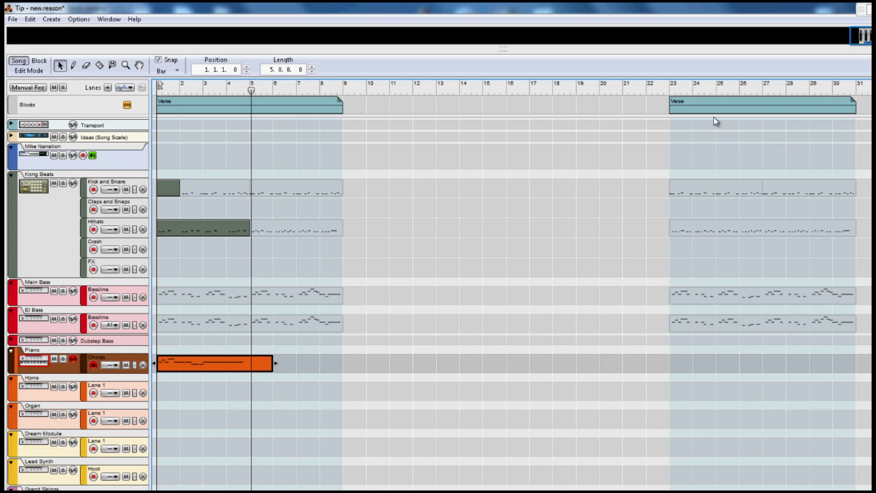
pyautogui.click(39, 61)
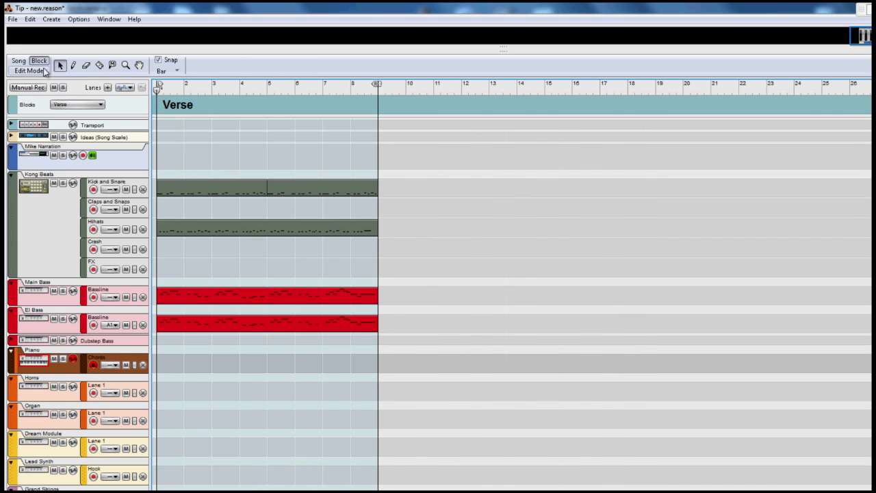
pyautogui.click(291, 195)
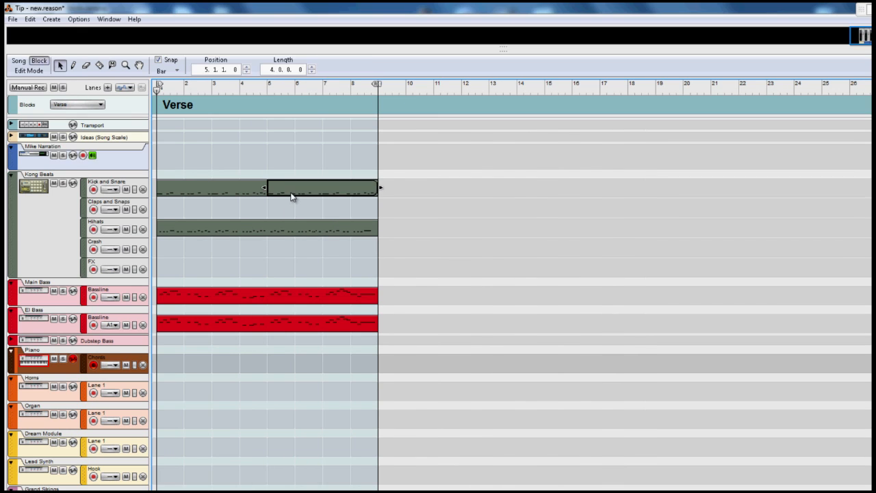
pyautogui.press('Delete')
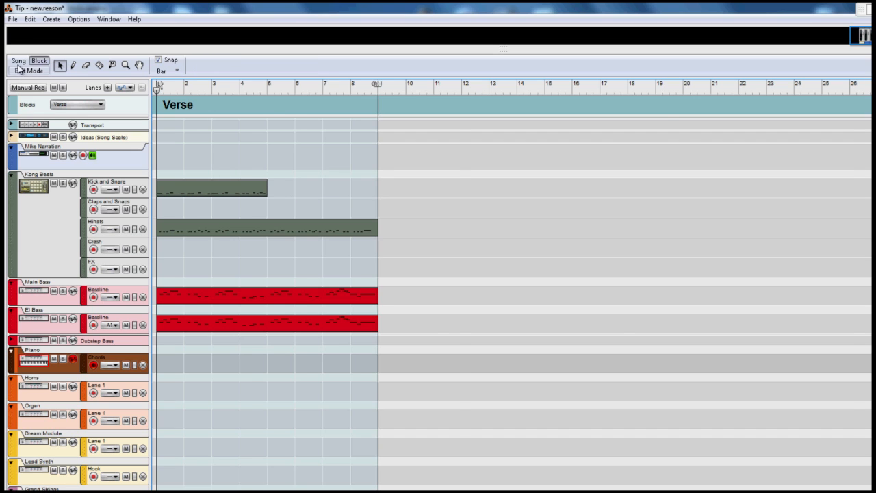
pyautogui.click(18, 62)
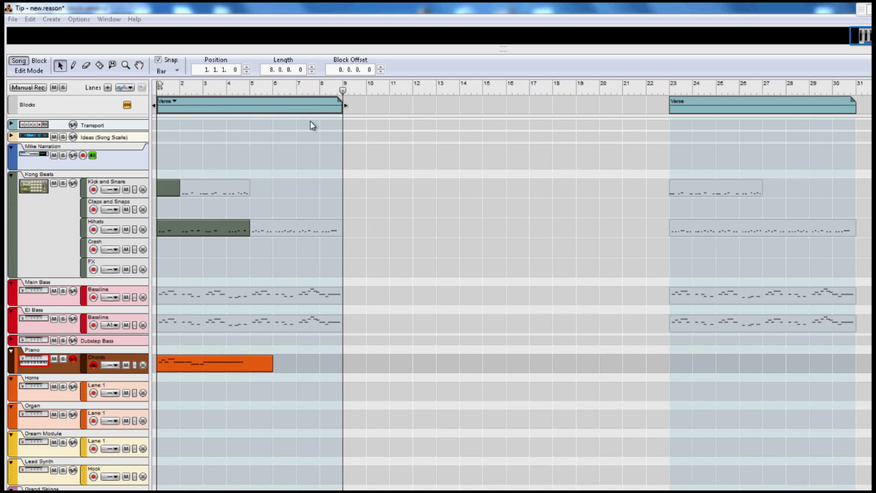
# Step: Shorten the first Verse block in the song to 4 bars
pyautogui.click(242, 123)
pyautogui.click(256, 110)
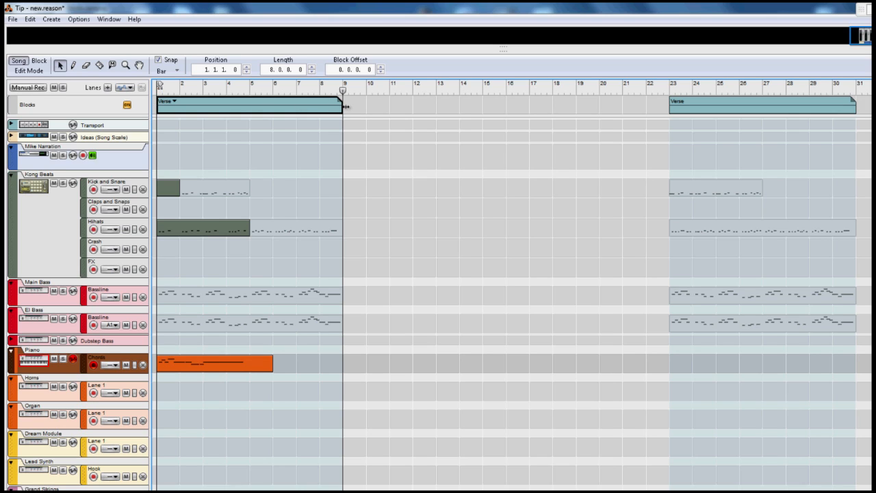
pyautogui.moveTo(339, 106); pyautogui.dragTo(246, 110)
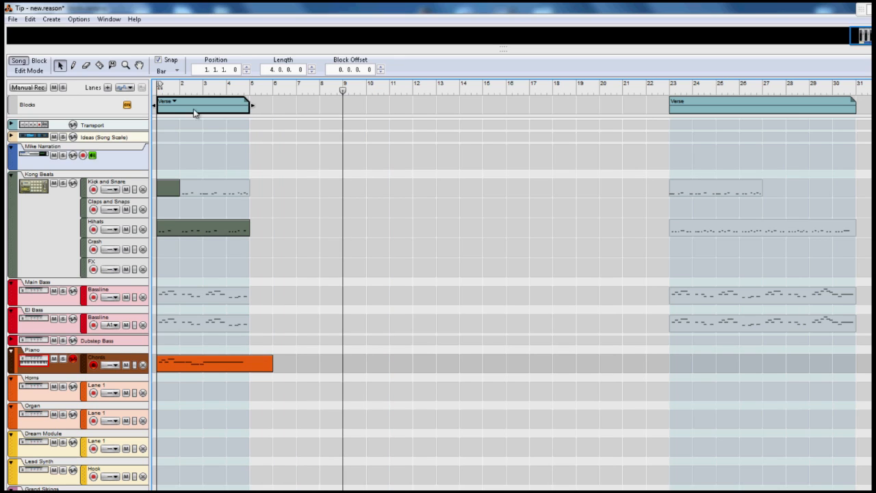
pyautogui.click(267, 107)
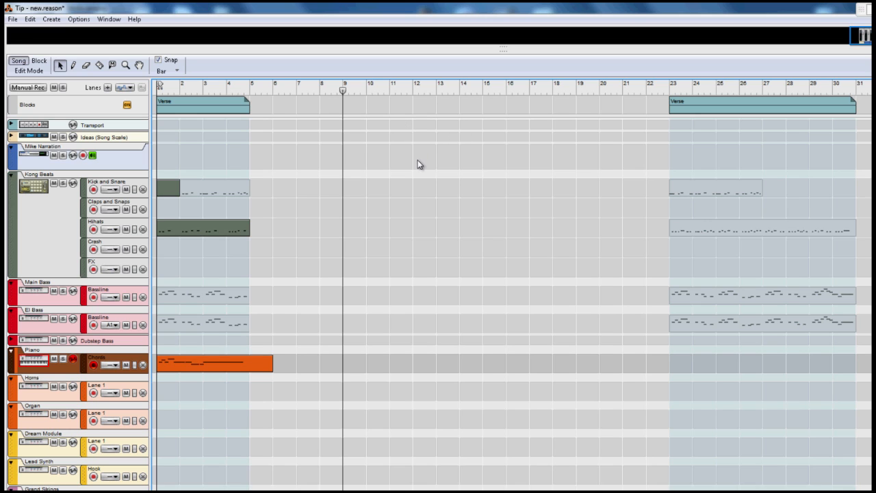
# Step: Open Block 2 for editing and rename it Chorus
pyautogui.click(39, 61)
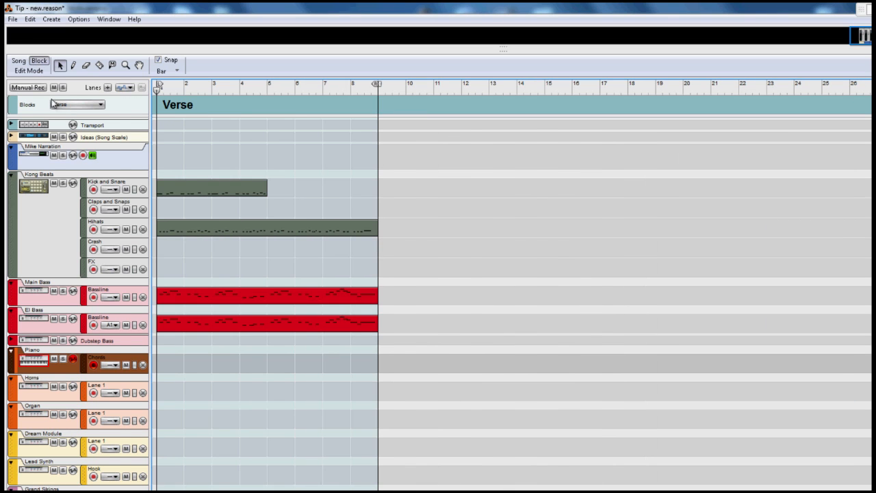
pyautogui.click(59, 105)
pyautogui.click(77, 129)
pyautogui.doubleClick(182, 108)
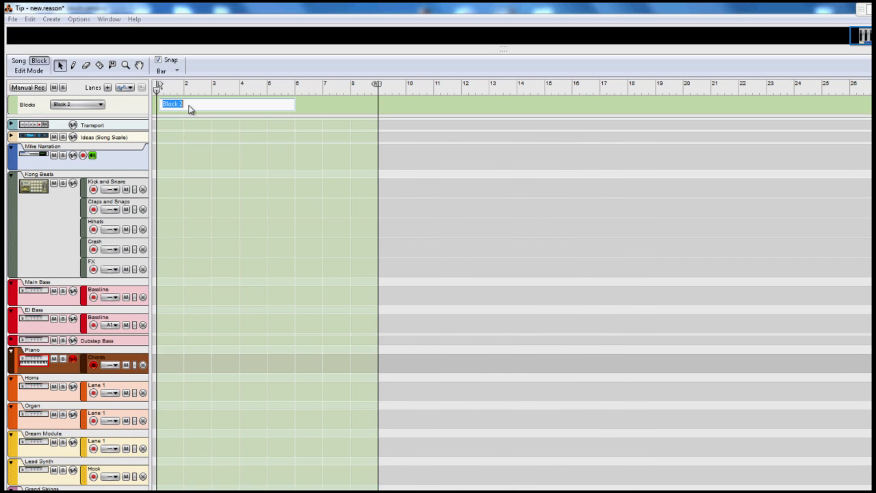
pyautogui.write('Chorus')
pyautogui.press('Return')
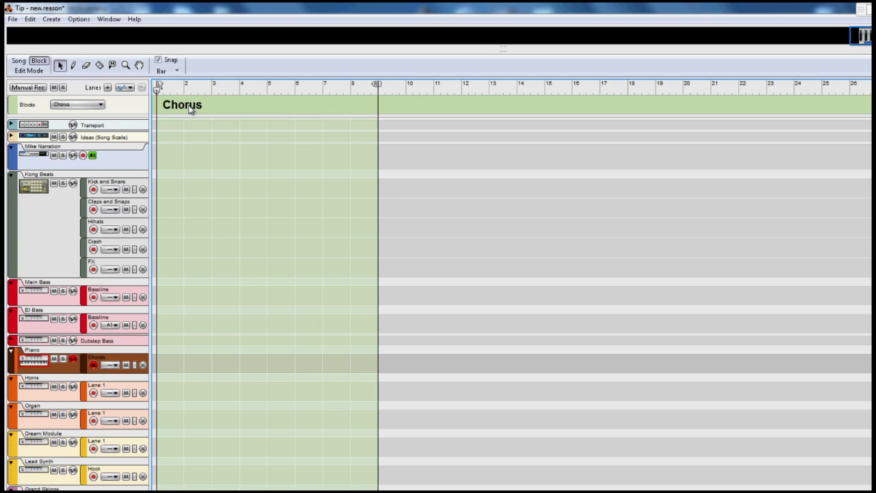
# Step: Change the Chorus block's color to golden yellow
pyautogui.rightClick(201, 110)
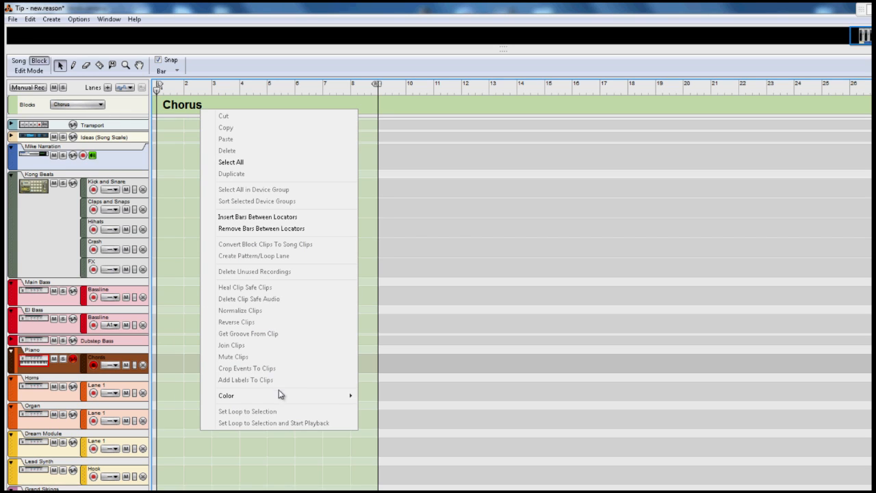
pyautogui.moveTo(294, 395)
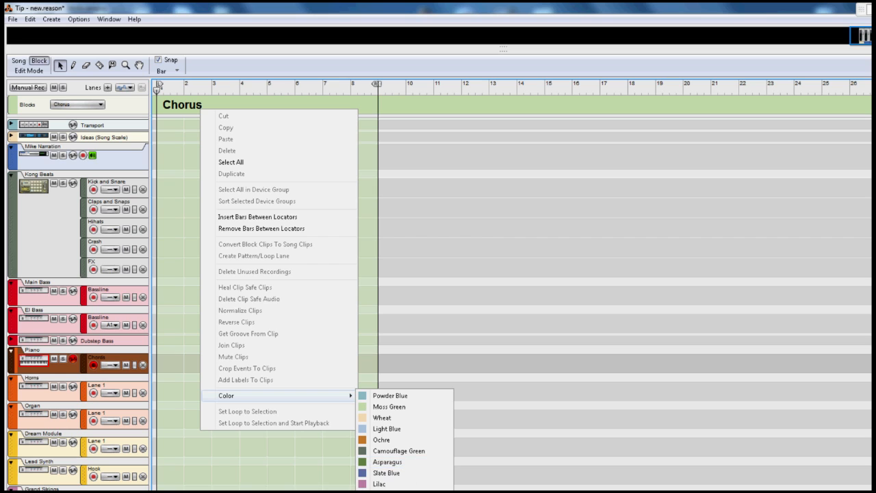
pyautogui.click(382, 418)
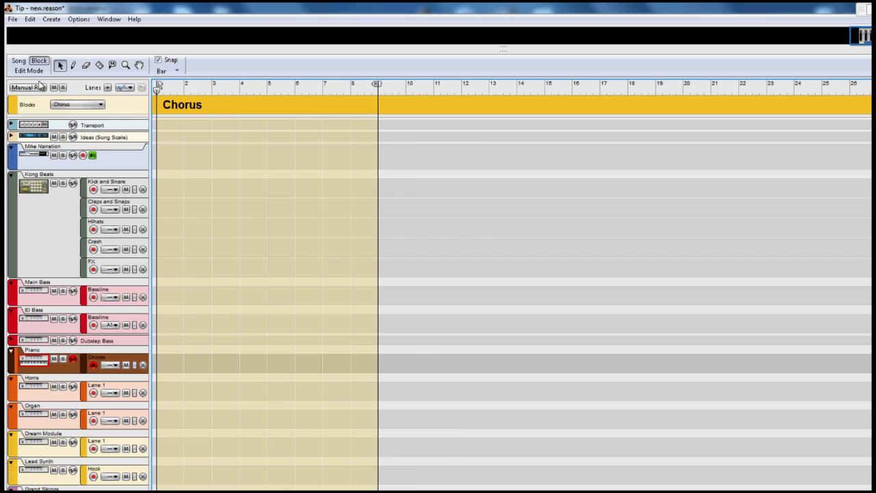
# Step: Draw a 7-bar block in the song arrangement from bar 5, directly after the first Verse block
pyautogui.click(20, 61)
pyautogui.click(74, 65)
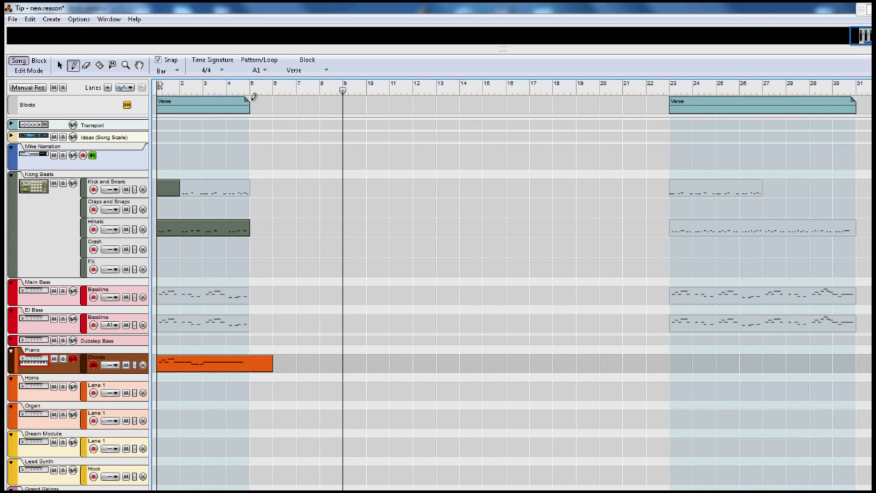
pyautogui.moveTo(251, 103)
pyautogui.mouseDown()
pyautogui.moveTo(355, 115)
pyautogui.moveTo(403, 109)
pyautogui.mouseUp()
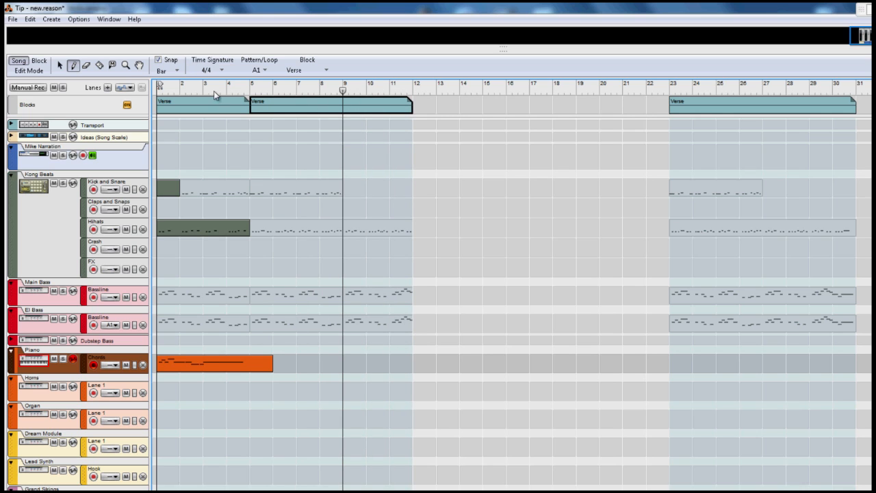
# Step: Assign Chorus to the newly drawn block at bar 5
pyautogui.click(60, 65)
pyautogui.click(274, 102)
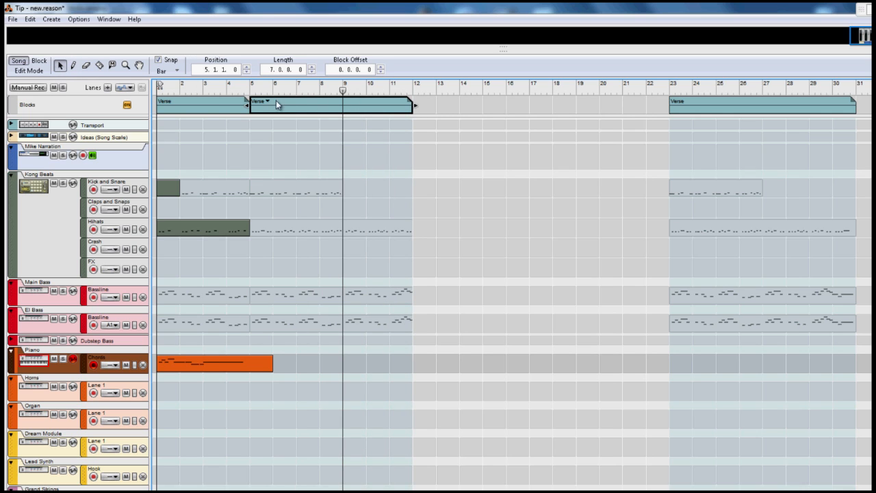
pyautogui.click(267, 101)
pyautogui.click(282, 118)
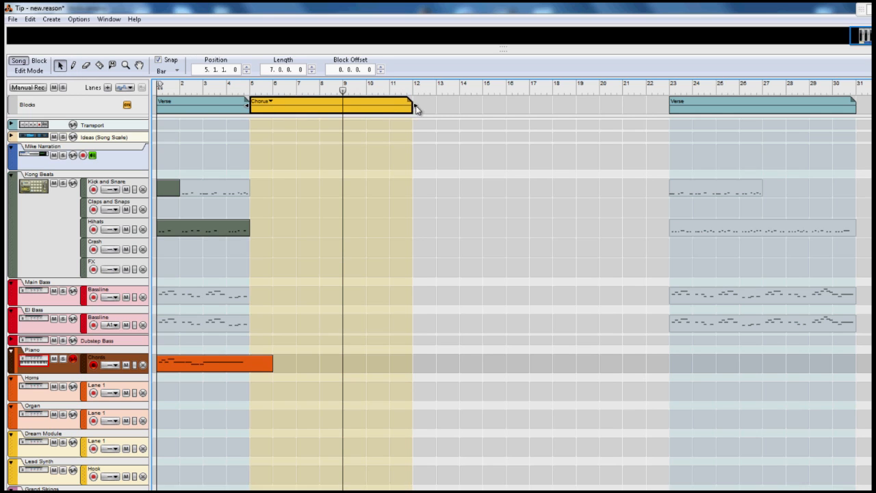